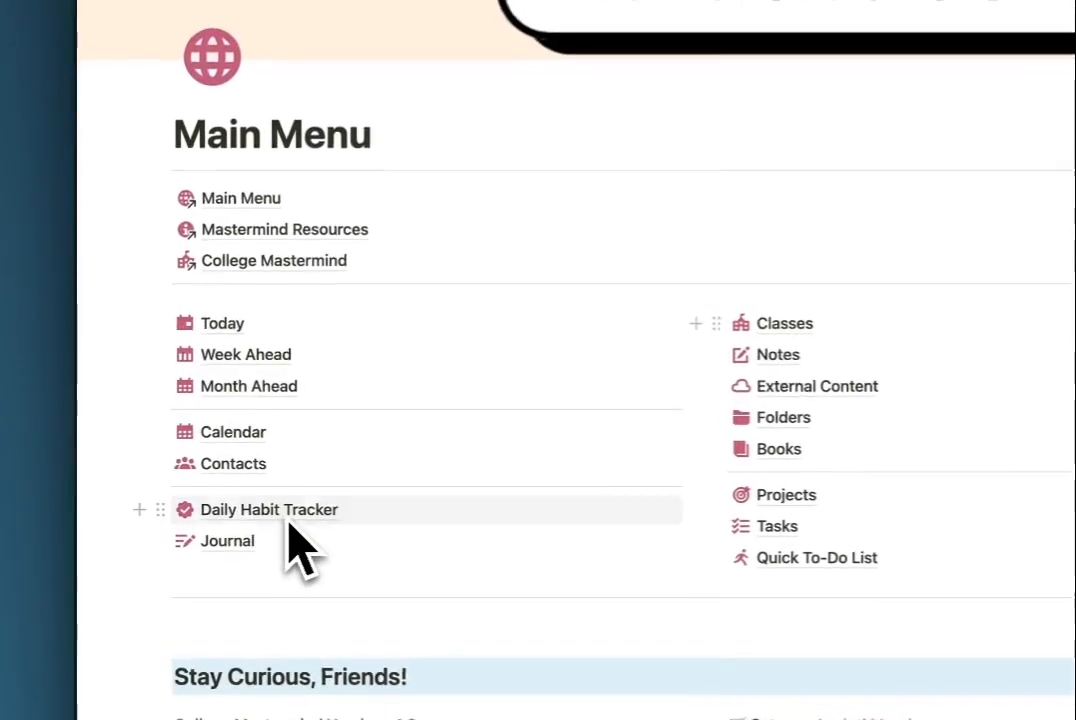
# Step: Open the Daily Habit Tracker page from the main menu and go to its Today view
pyautogui.click(179, 500)
pyautogui.scroll(-3, 636, 427)
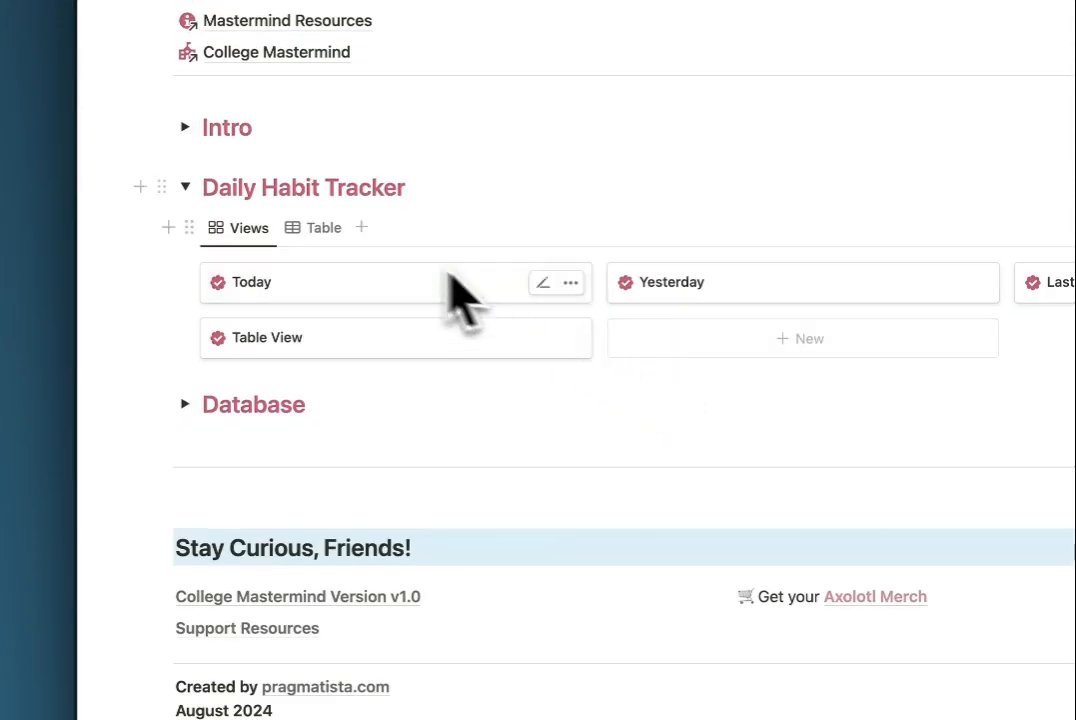
pyautogui.scroll(3, 190, 355)
pyautogui.click(187, 400)
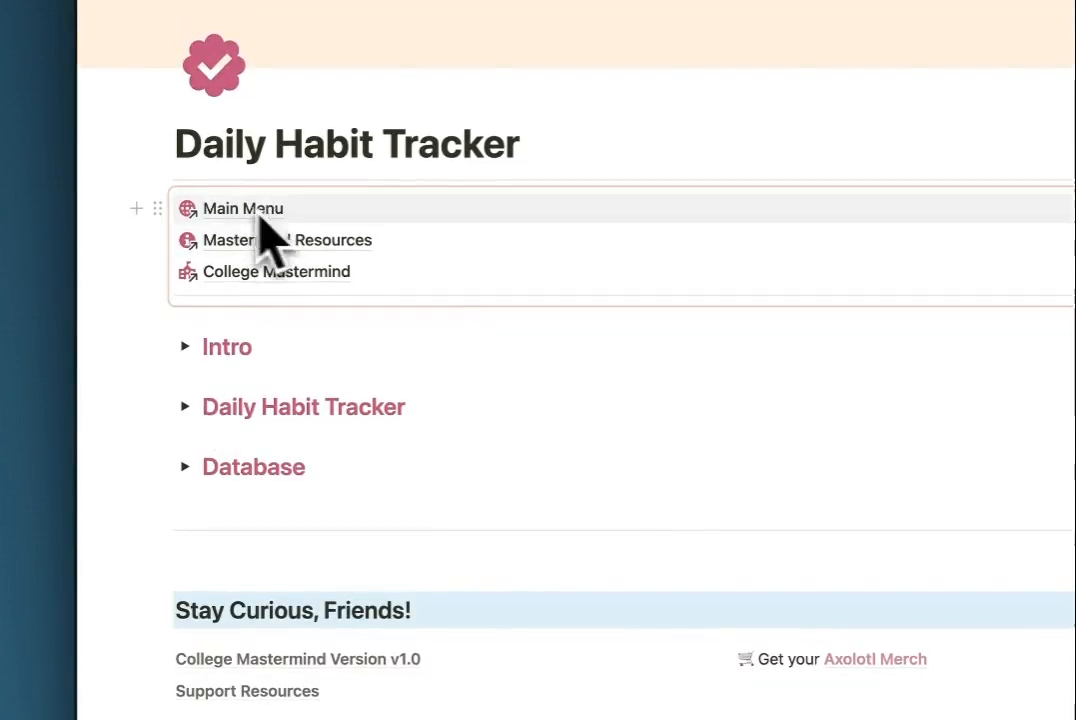
pyautogui.click(190, 408)
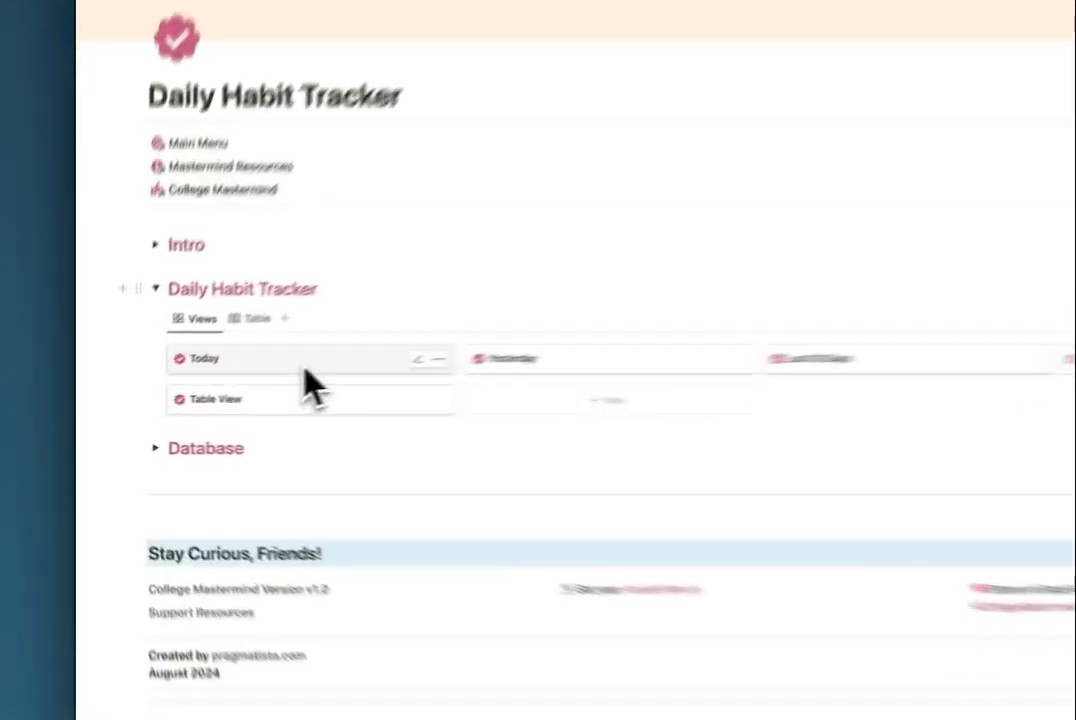
pyautogui.click(305, 368)
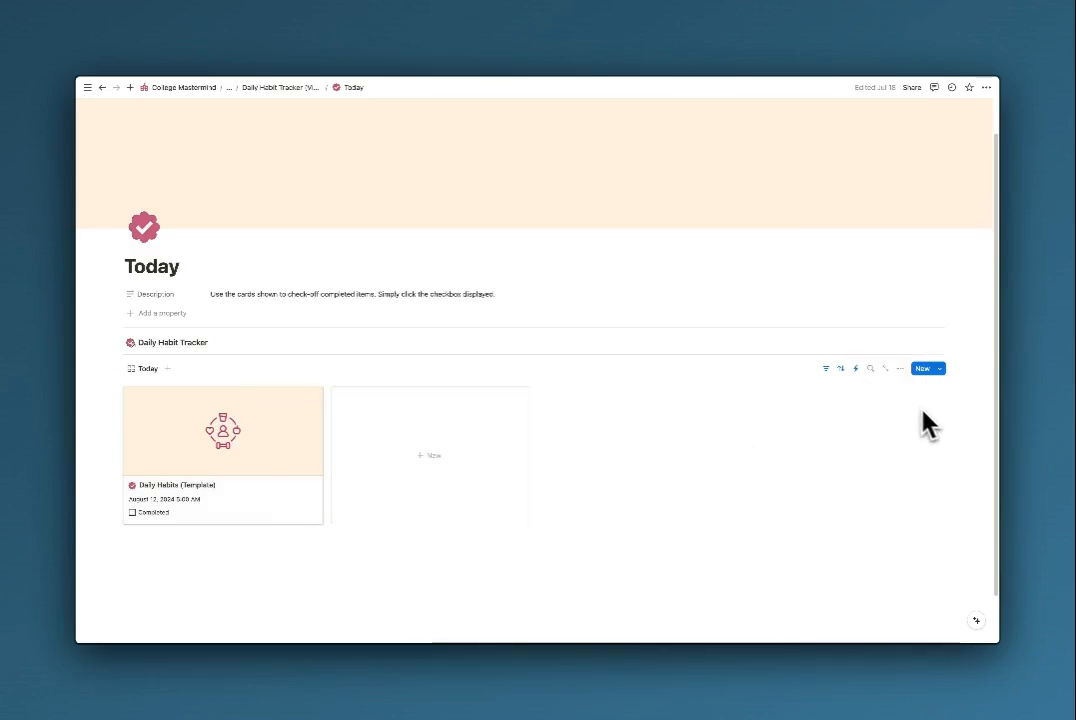
# Step: Edit the Daily Habits (Template) database template and rename it "10 minute walk"
pyautogui.click(940, 369)
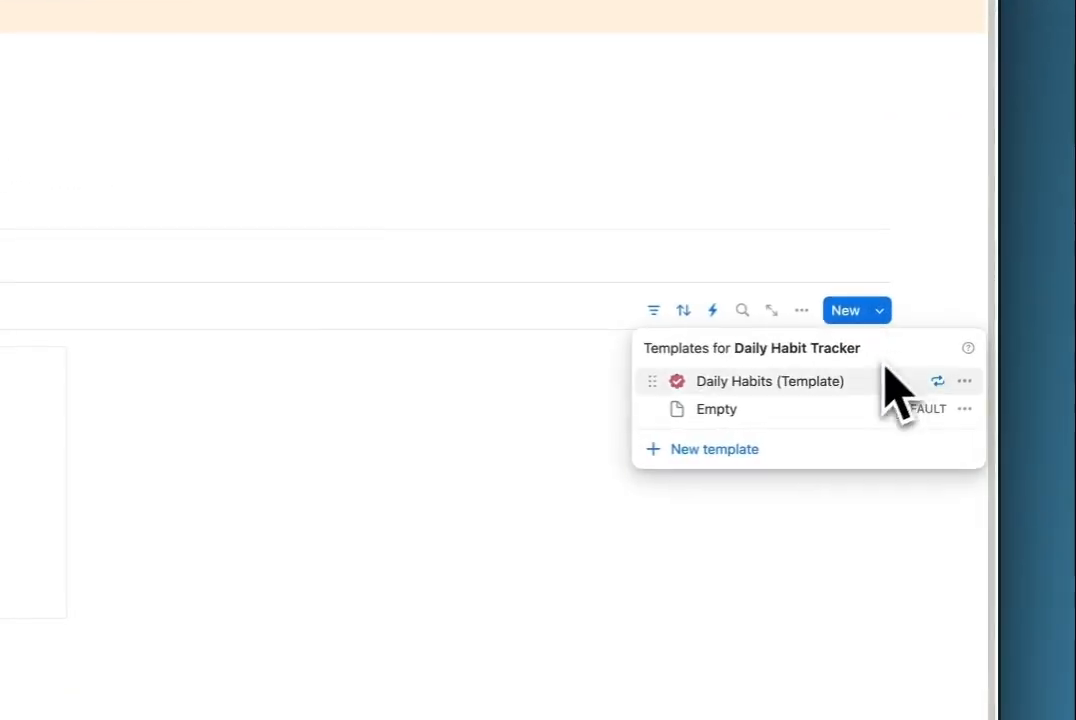
pyautogui.click(965, 383)
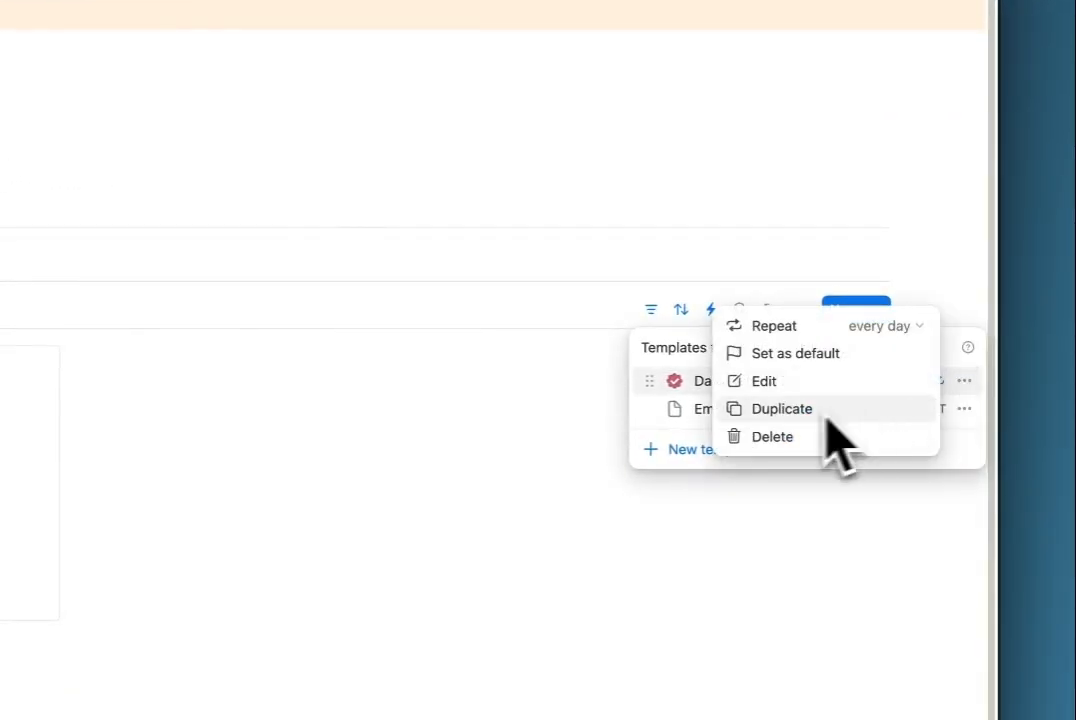
pyautogui.click(788, 392)
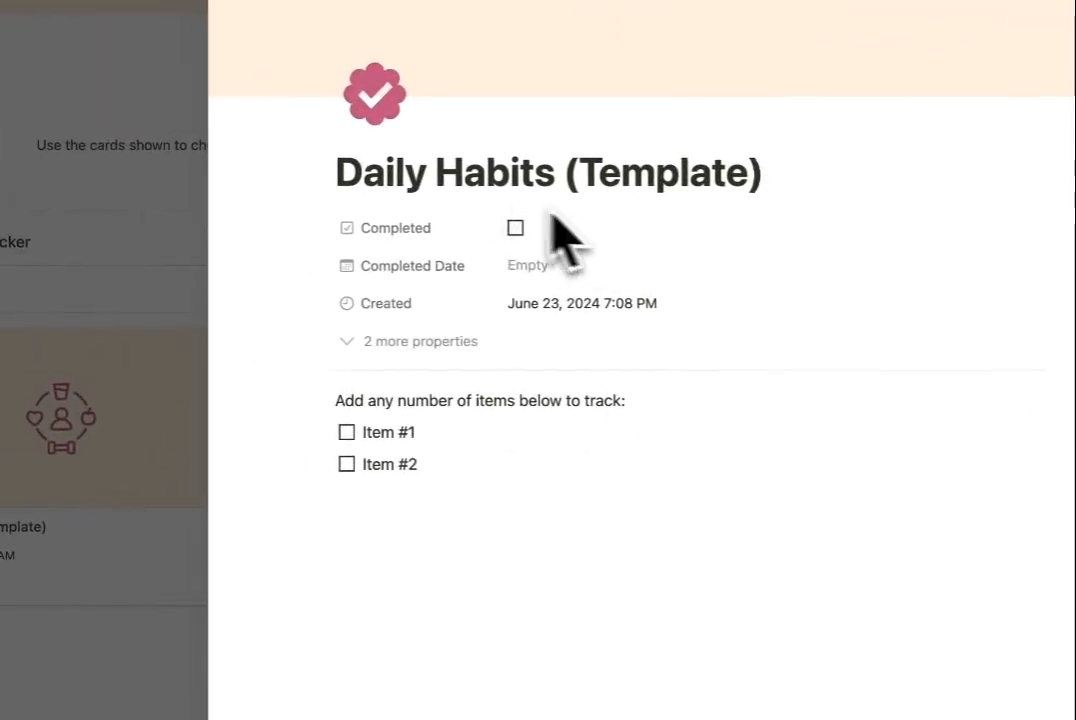
pyautogui.moveTo(330, 195); pyautogui.dragTo(547, 206)
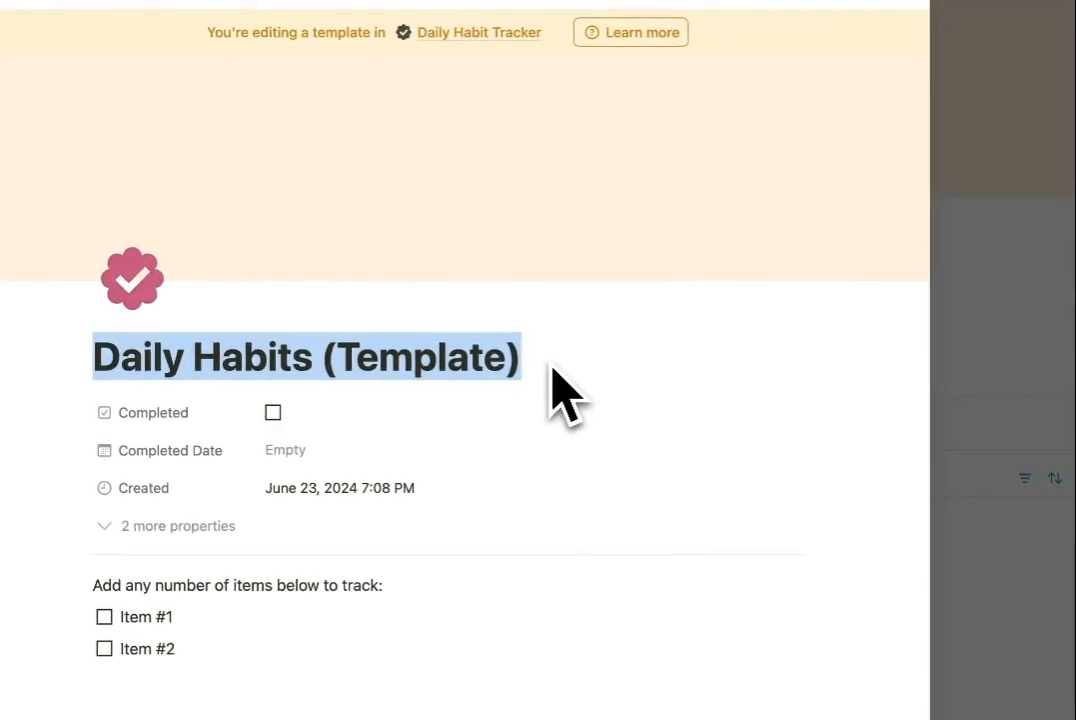
pyautogui.write('10 m')
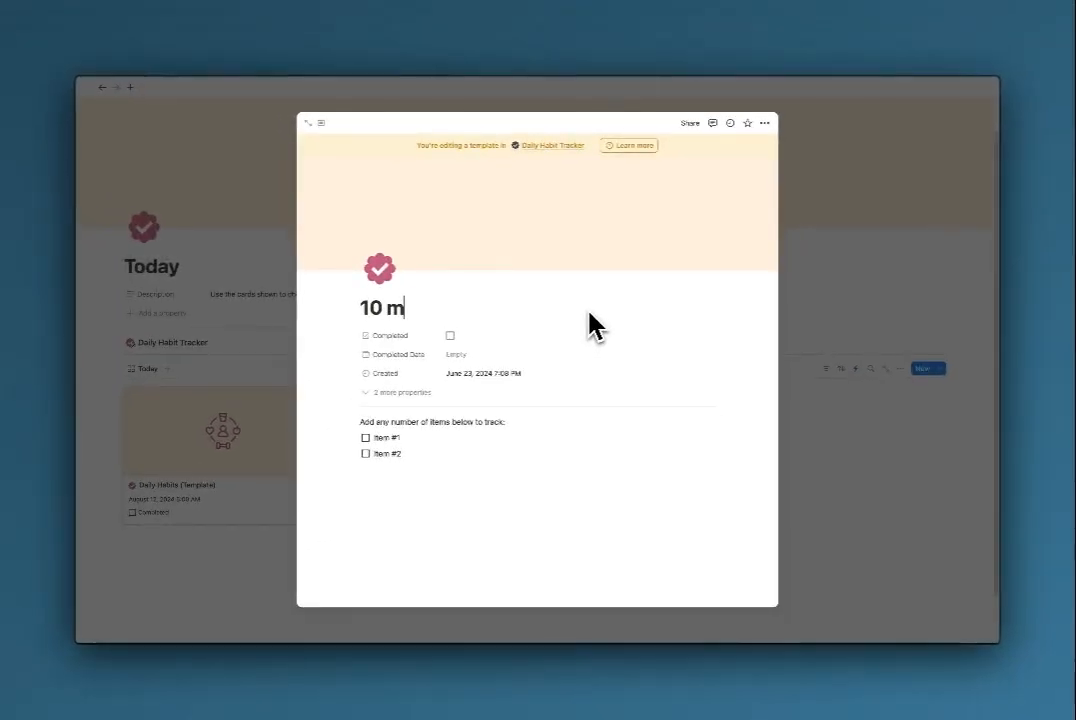
pyautogui.write('inute walk')
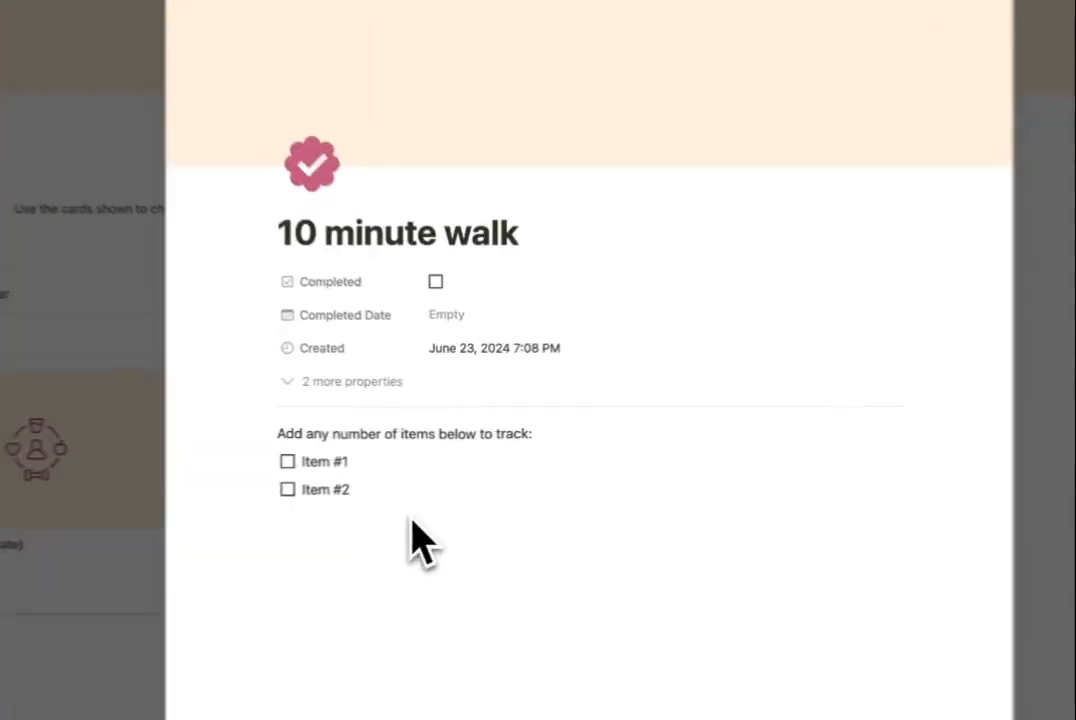
pyautogui.click(437, 471)
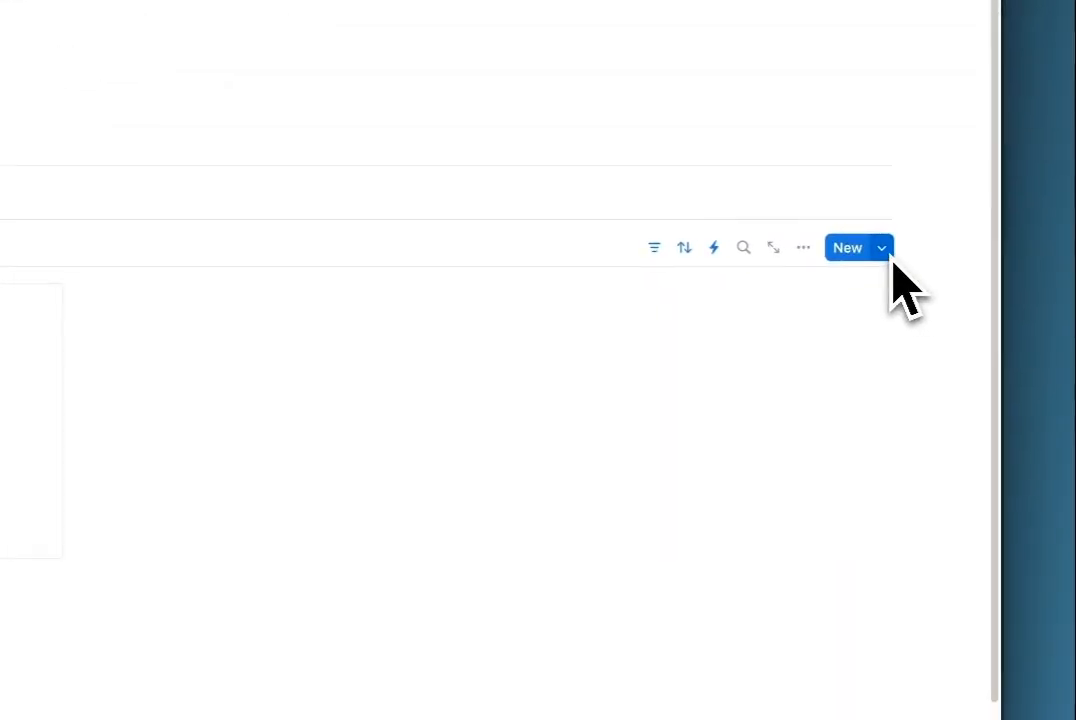
# Step: Open the repeat settings of the 10 minute walk template and save its daily schedule
pyautogui.click(880, 250)
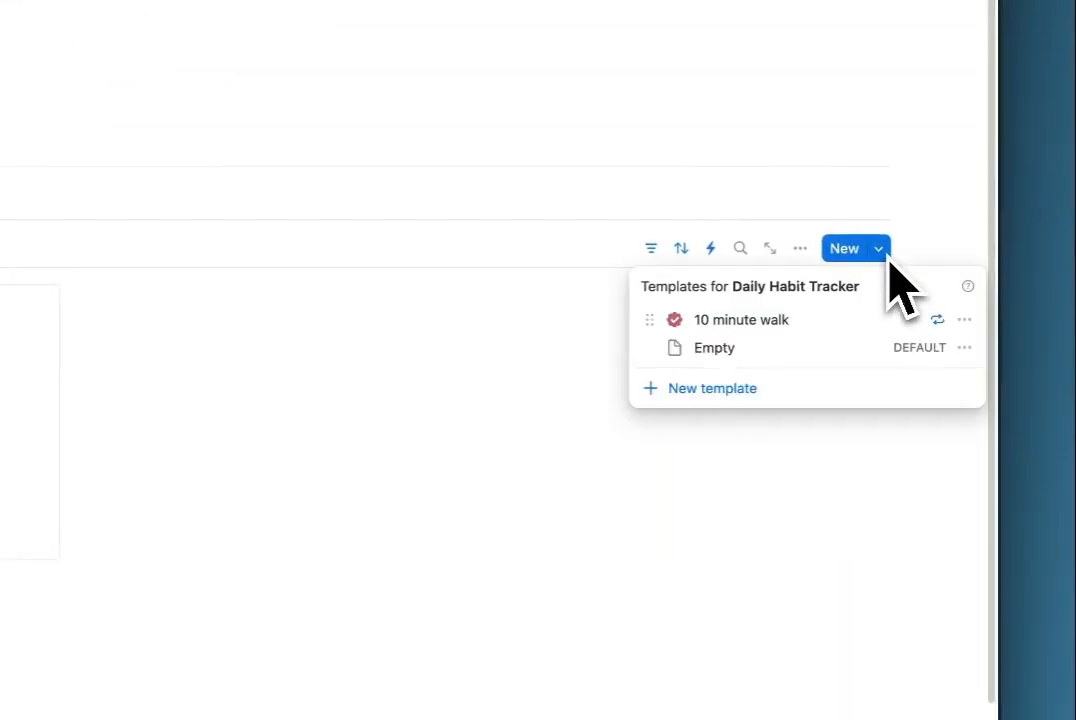
pyautogui.click(946, 330)
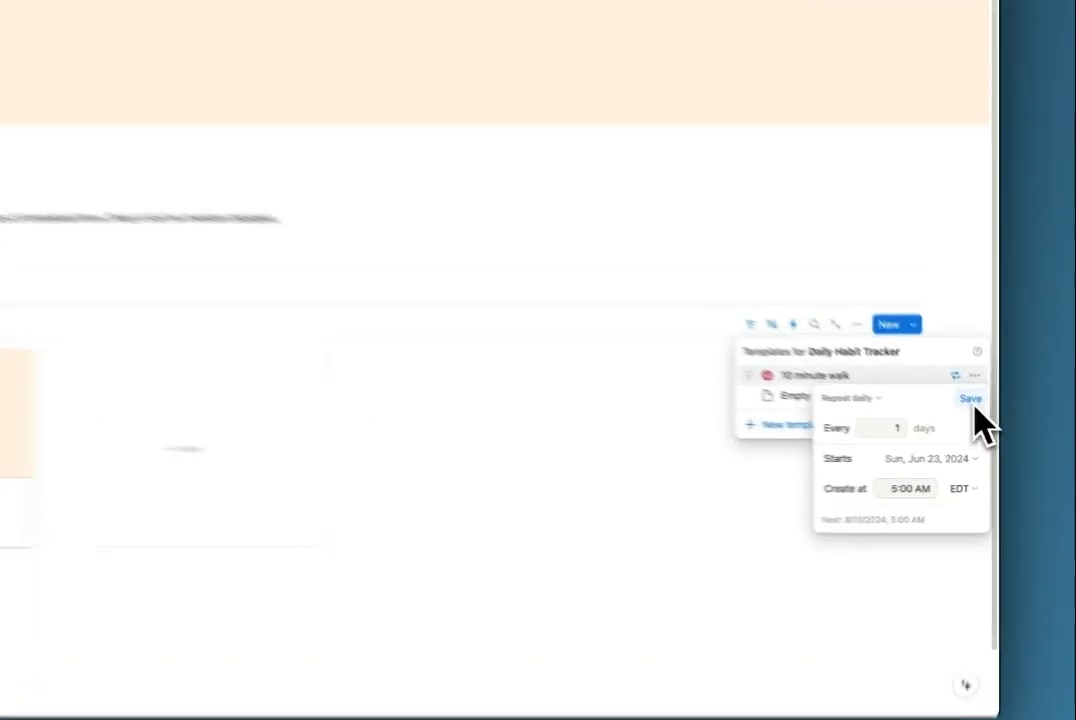
pyautogui.click(979, 420)
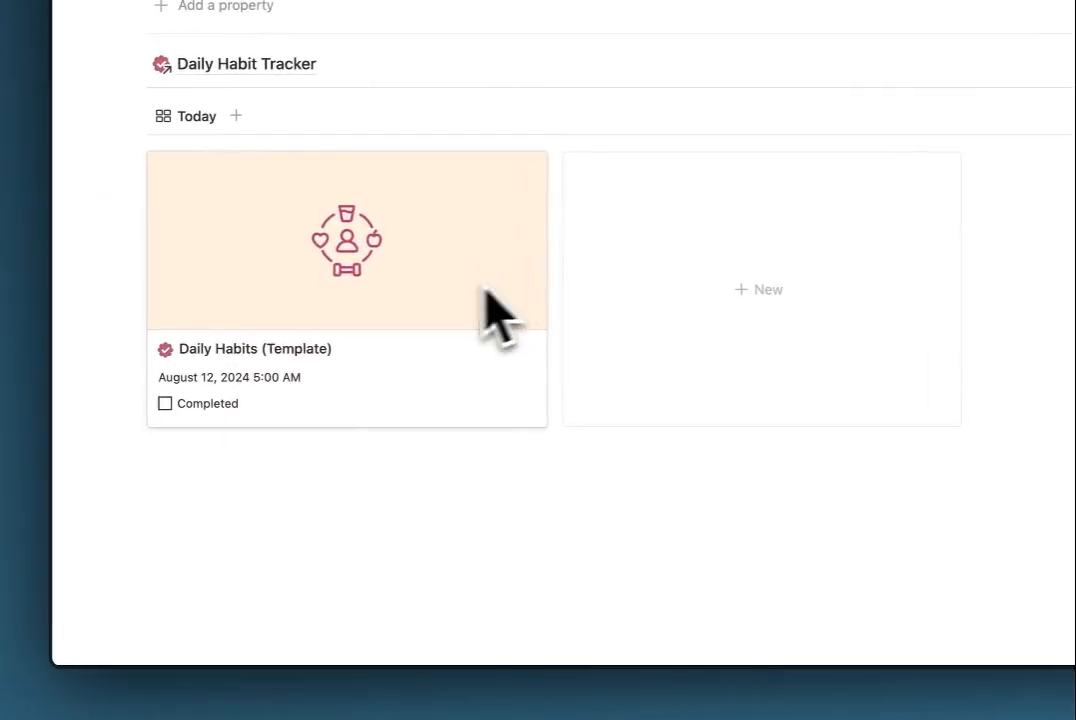
# Step: Return to the Daily Habit Tracker page and browse the habit cards in its Last 30 Days view
pyautogui.click(246, 64)
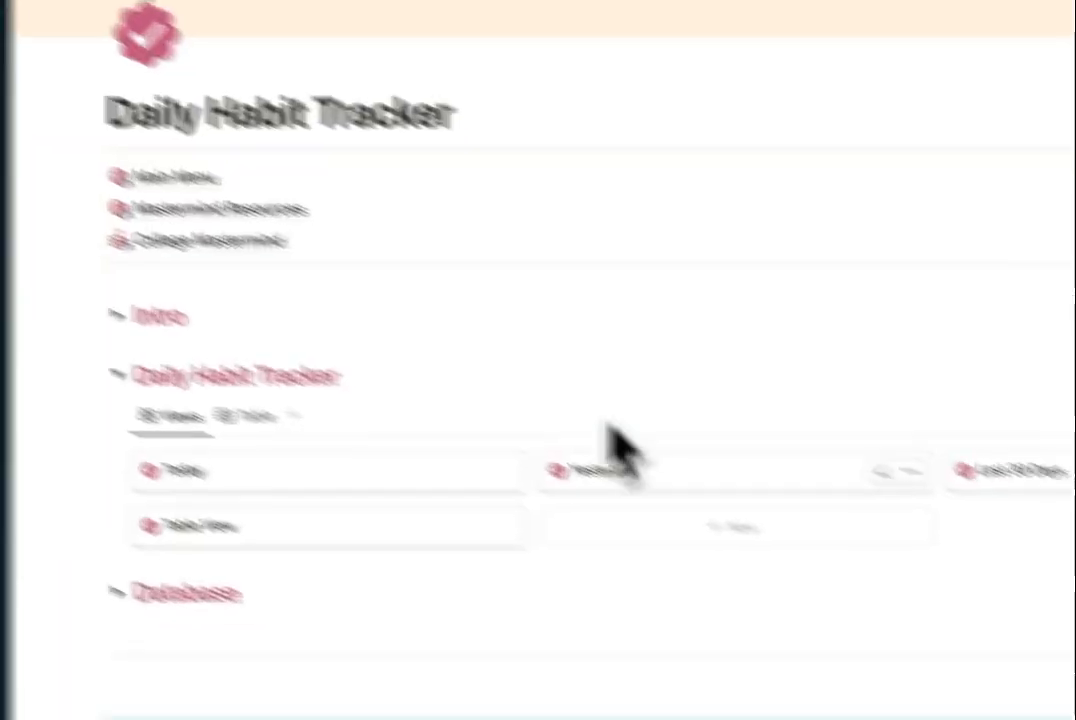
pyautogui.click(1058, 503)
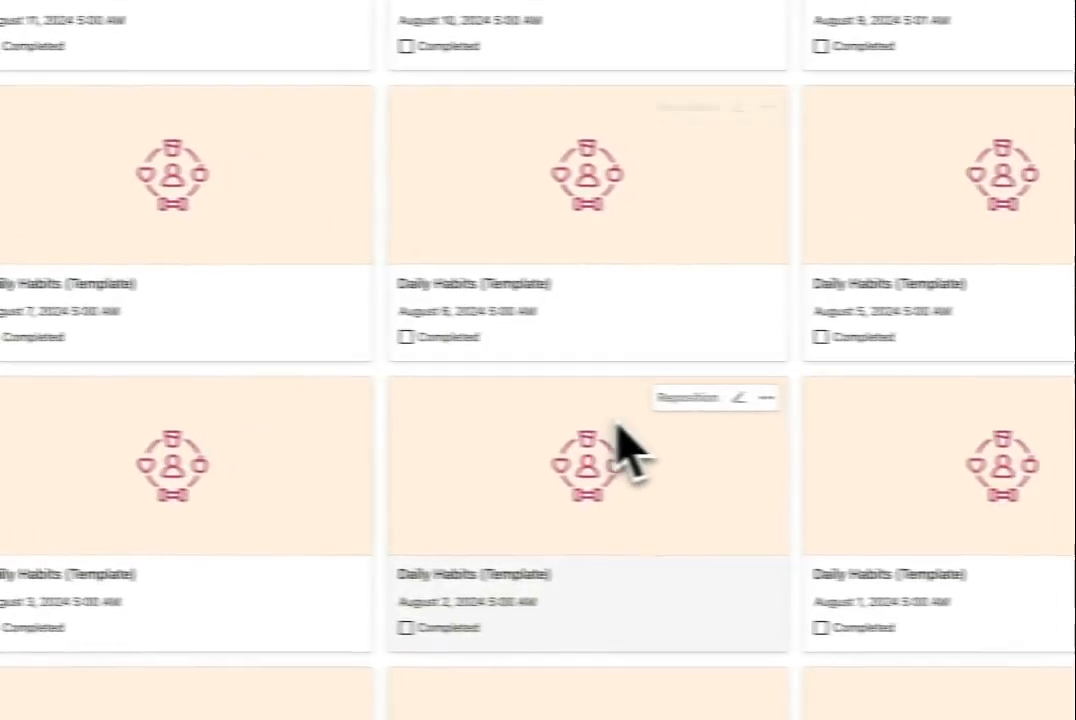
pyautogui.scroll(-5, 617, 425)
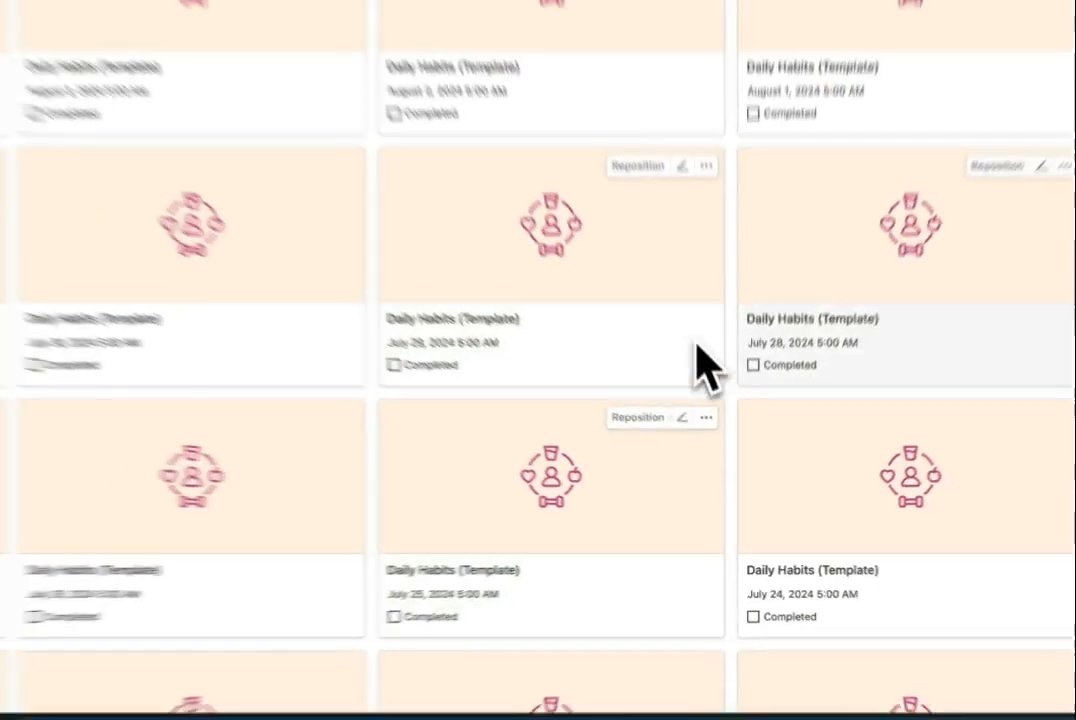
pyautogui.scroll(2, 696, 340)
pyautogui.scroll(-3, 629, 461)
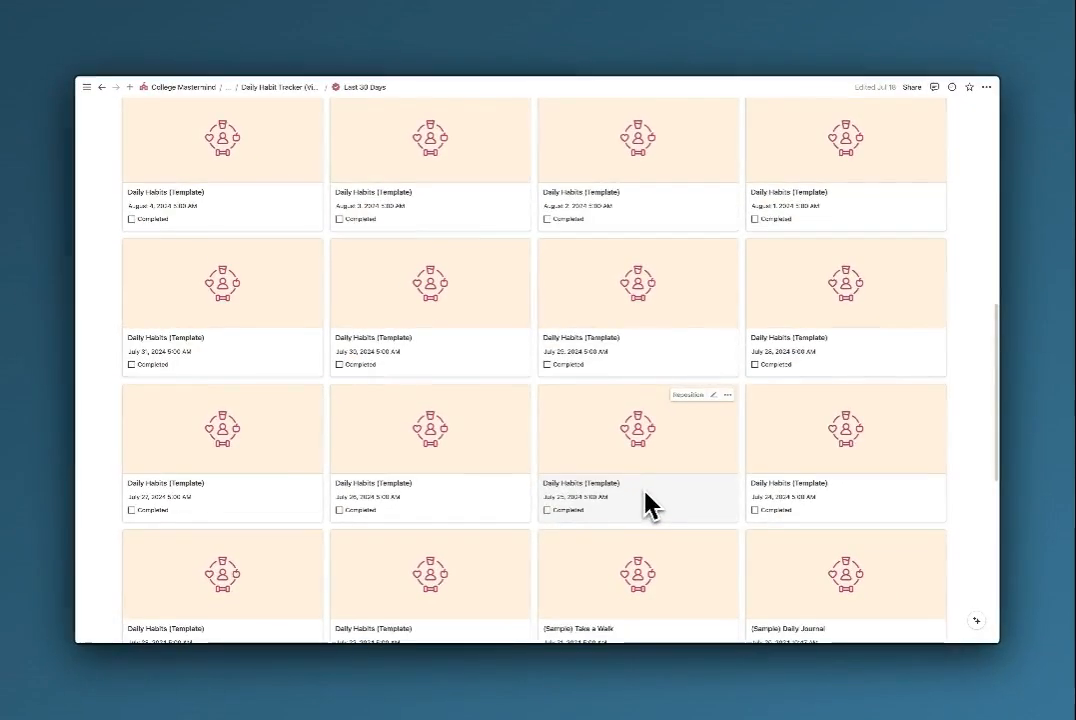
pyautogui.scroll(10, 732, 439)
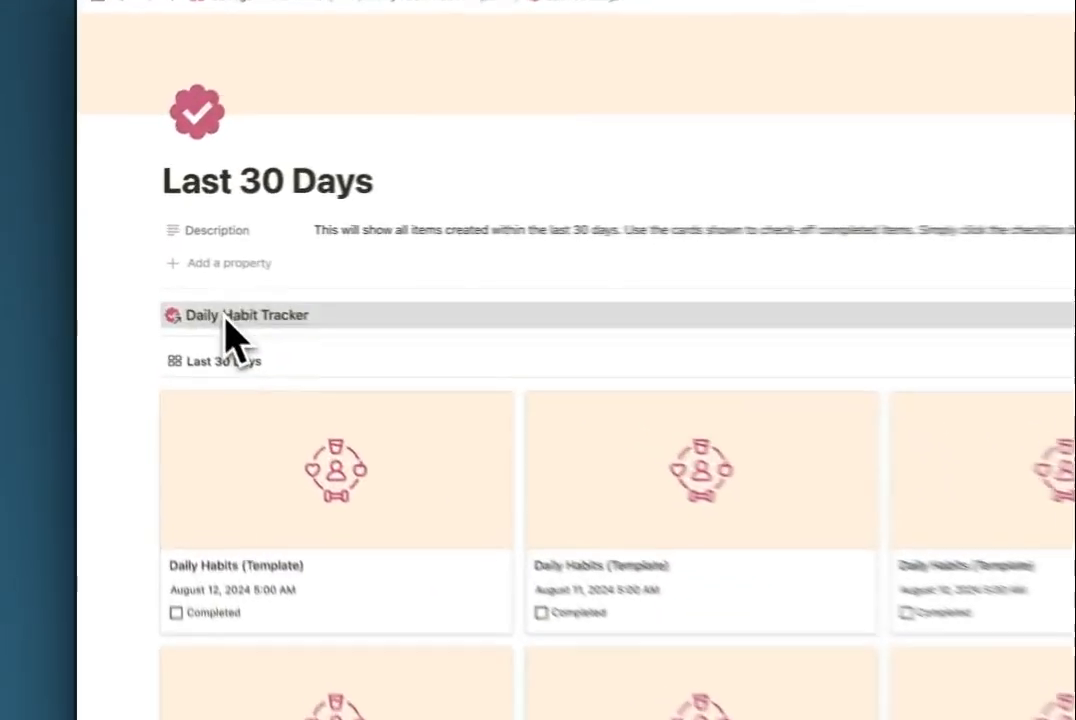
# Step: Go back to the Daily Habit Tracker page and examine the habit entries in its Table View
pyautogui.click(162, 271)
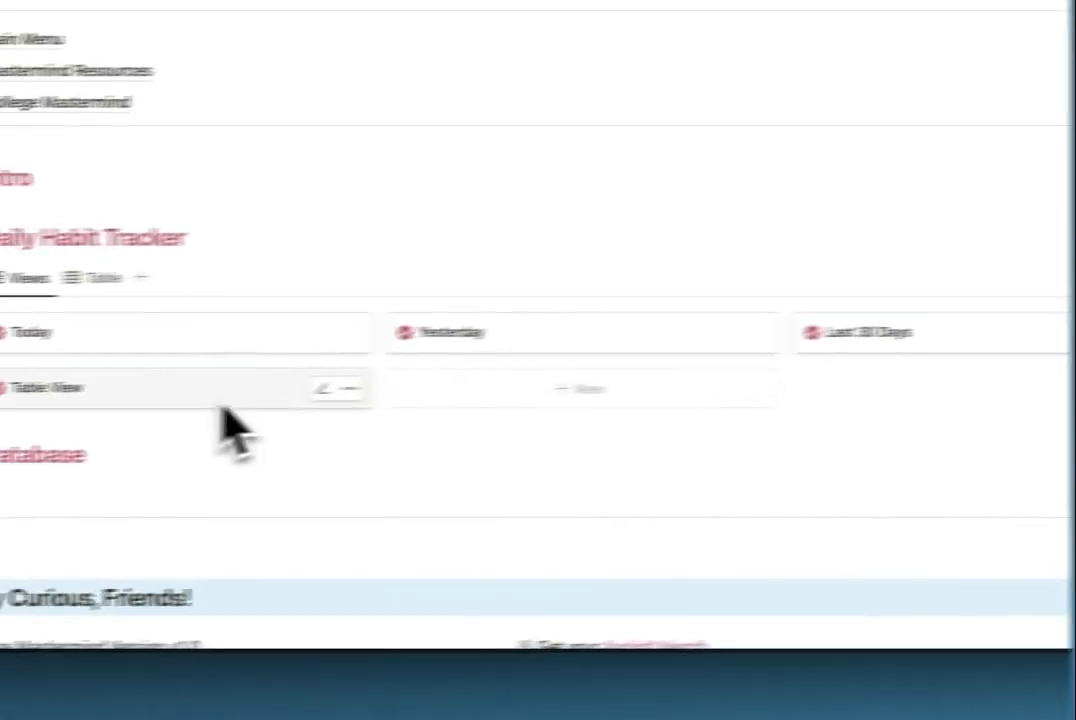
pyautogui.click(180, 440)
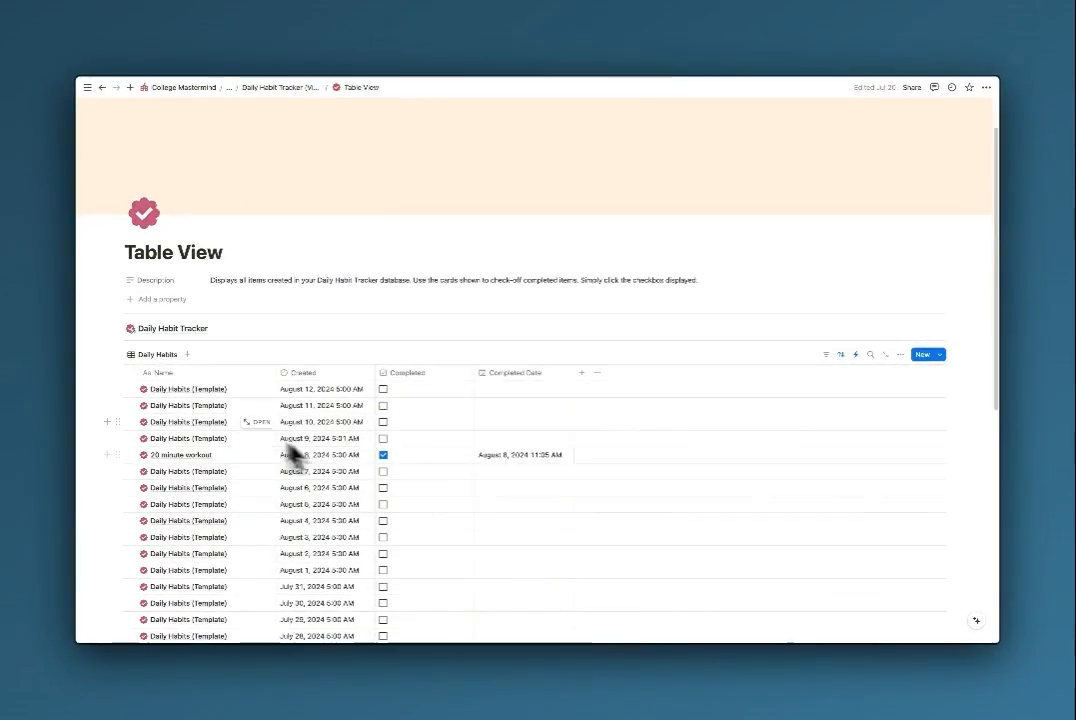
pyautogui.scroll(-5, 245, 456)
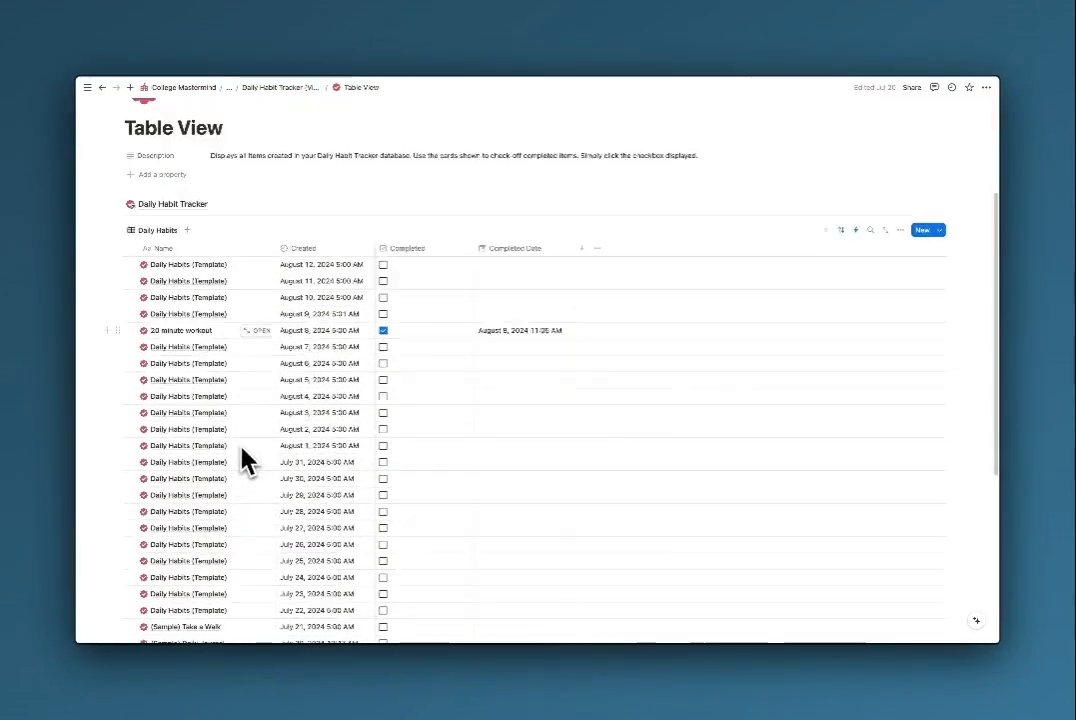
pyautogui.scroll(5, 245, 405)
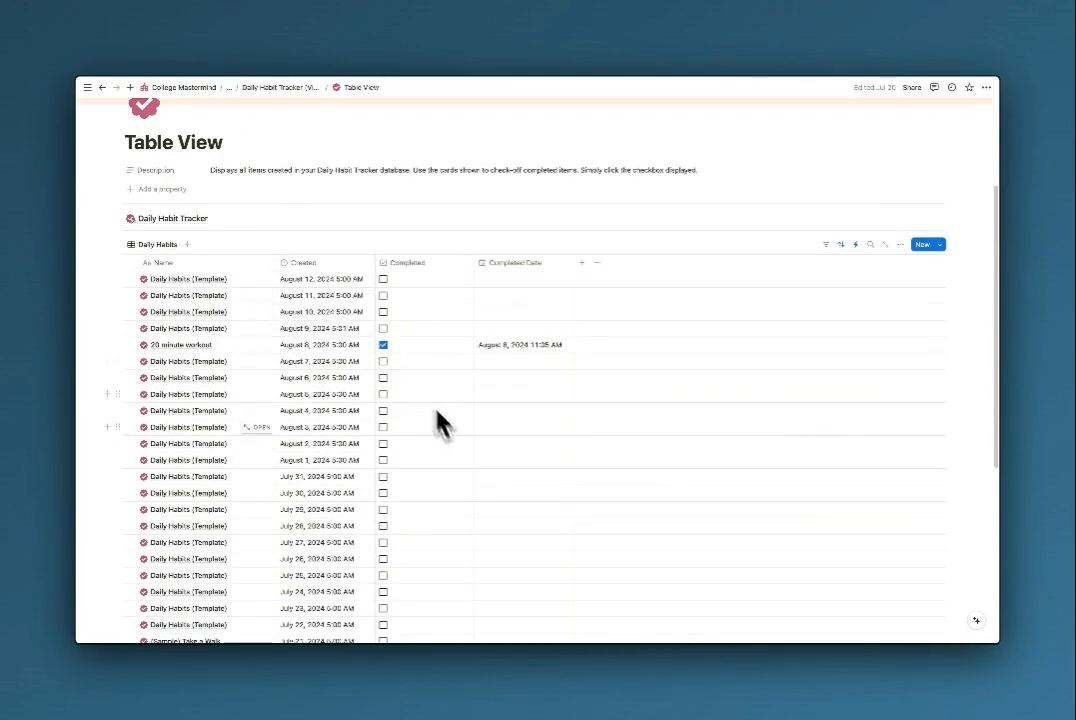
pyautogui.scroll(3, 437, 412)
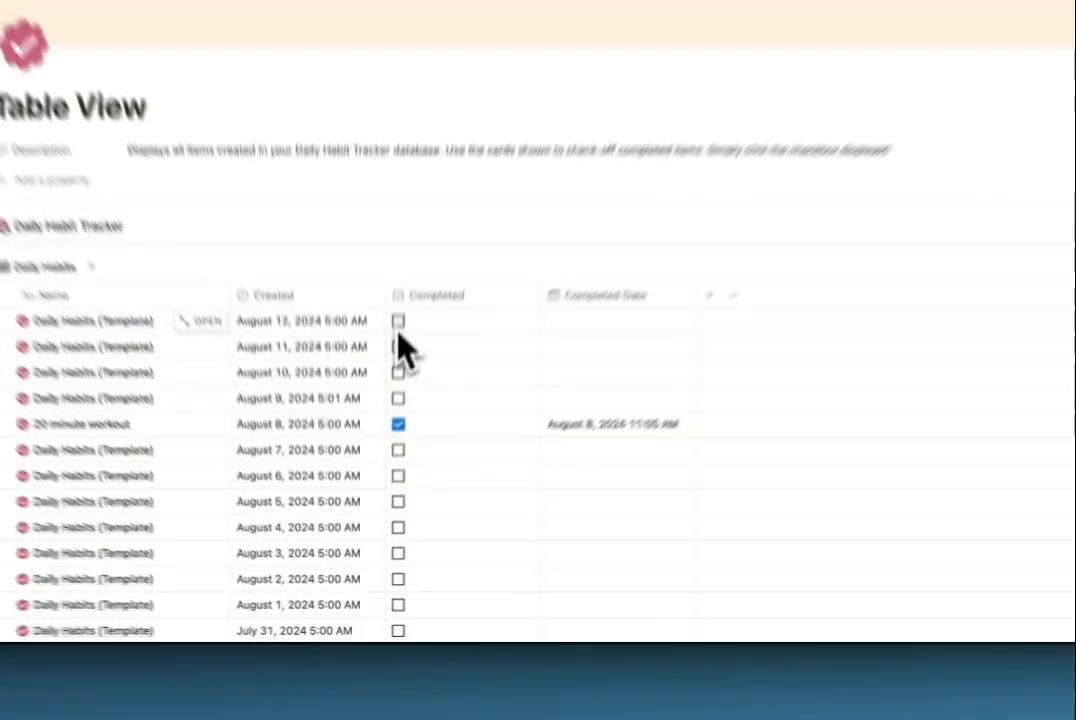
# Step: Mark the Daily Habits entries for August 12 through 9 and August 7 through 3, 2024 as completed
pyautogui.click(383, 438)
pyautogui.click(383, 454)
pyautogui.click(383, 471)
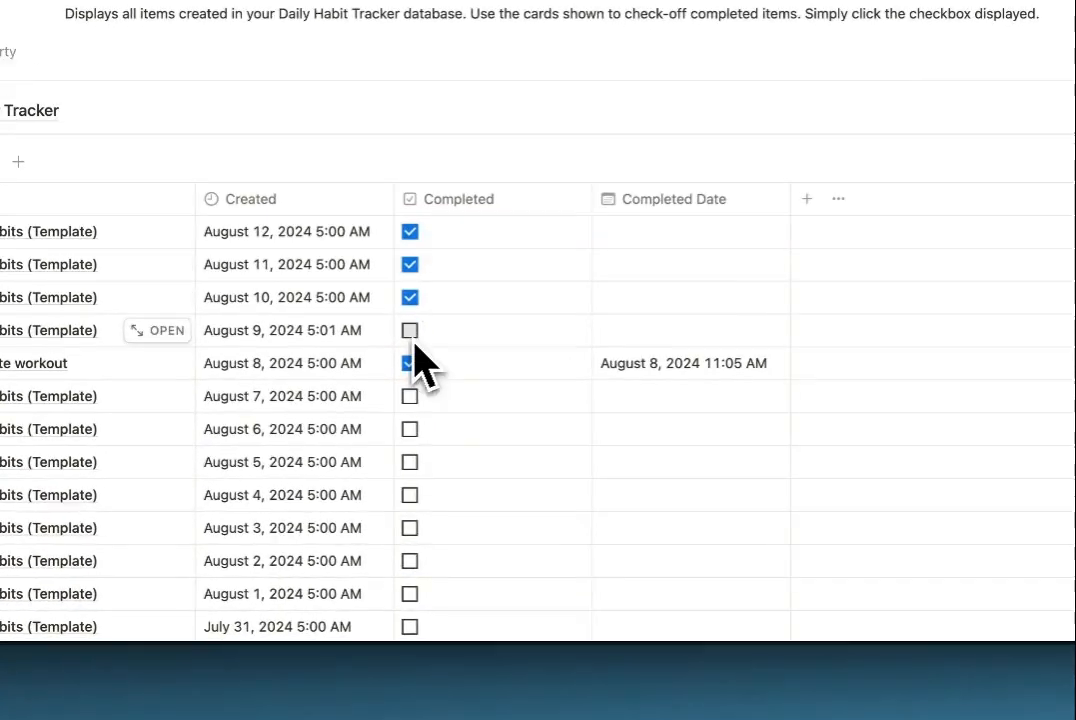
pyautogui.click(383, 487)
pyautogui.click(383, 520)
pyautogui.click(412, 430)
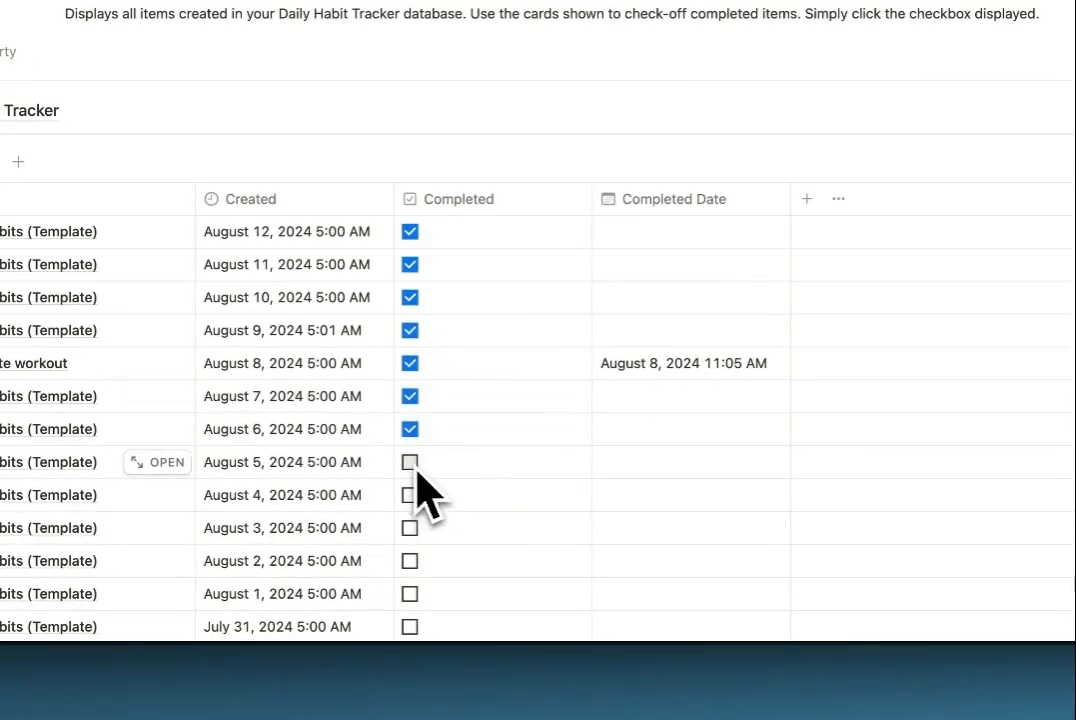
pyautogui.click(413, 463)
pyautogui.click(413, 496)
pyautogui.click(412, 528)
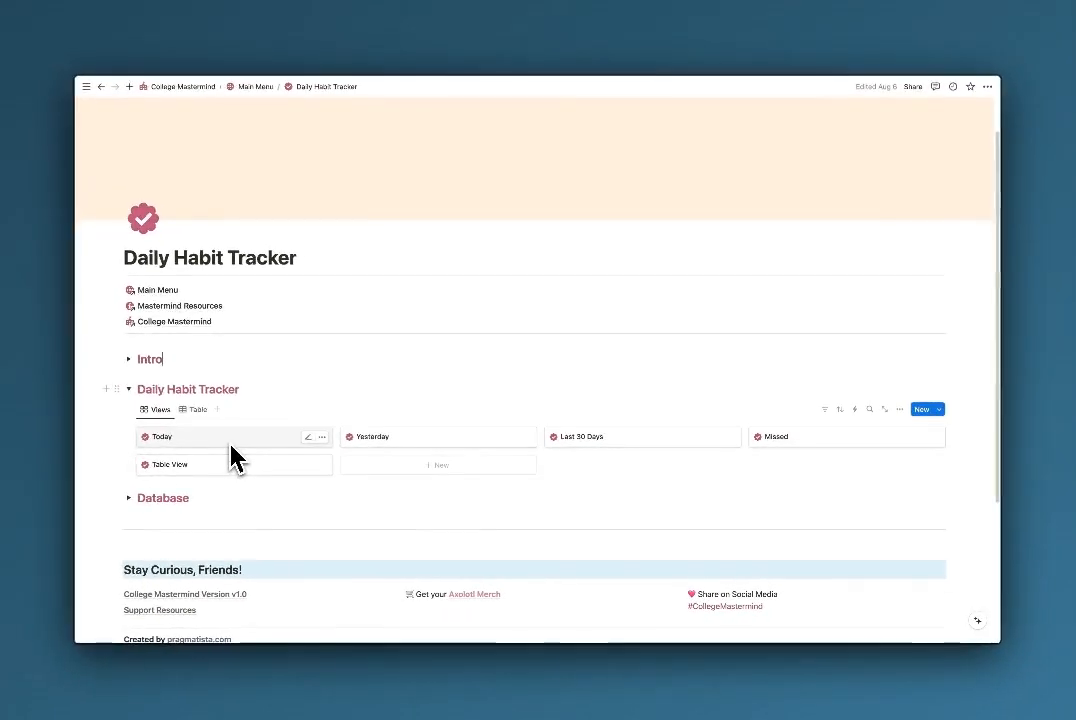
# Step: On the Daily Habit Tracker page, duplicate the Database View (Template) template and title the duplicate "Copy"
pyautogui.click(940, 411)
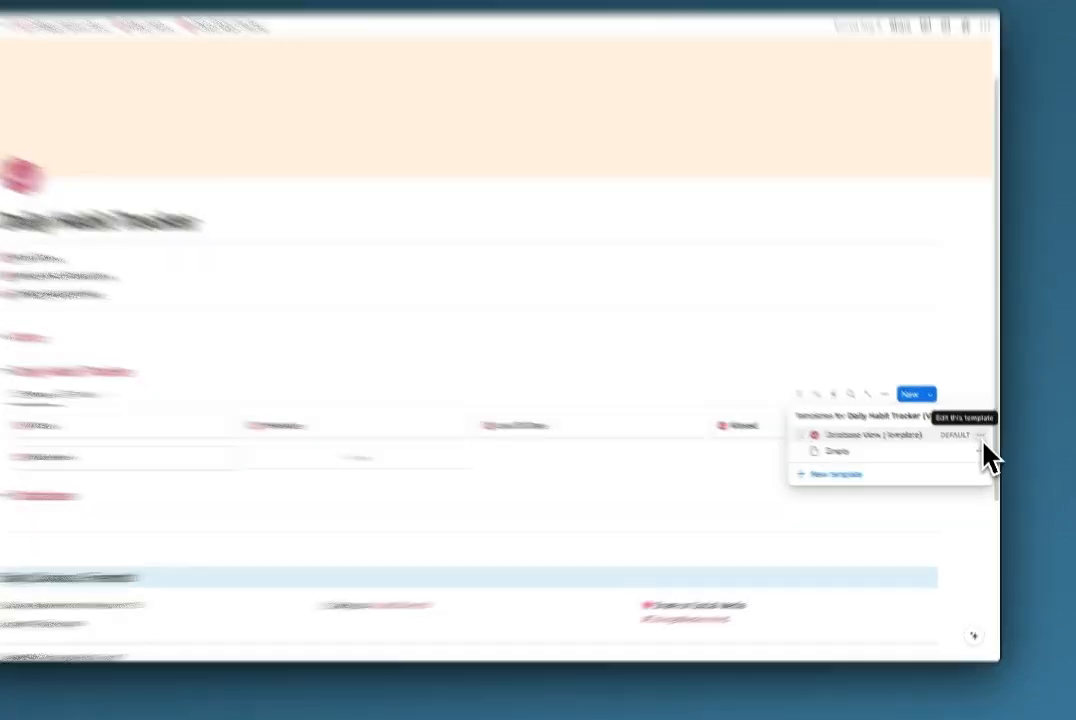
pyautogui.click(985, 446)
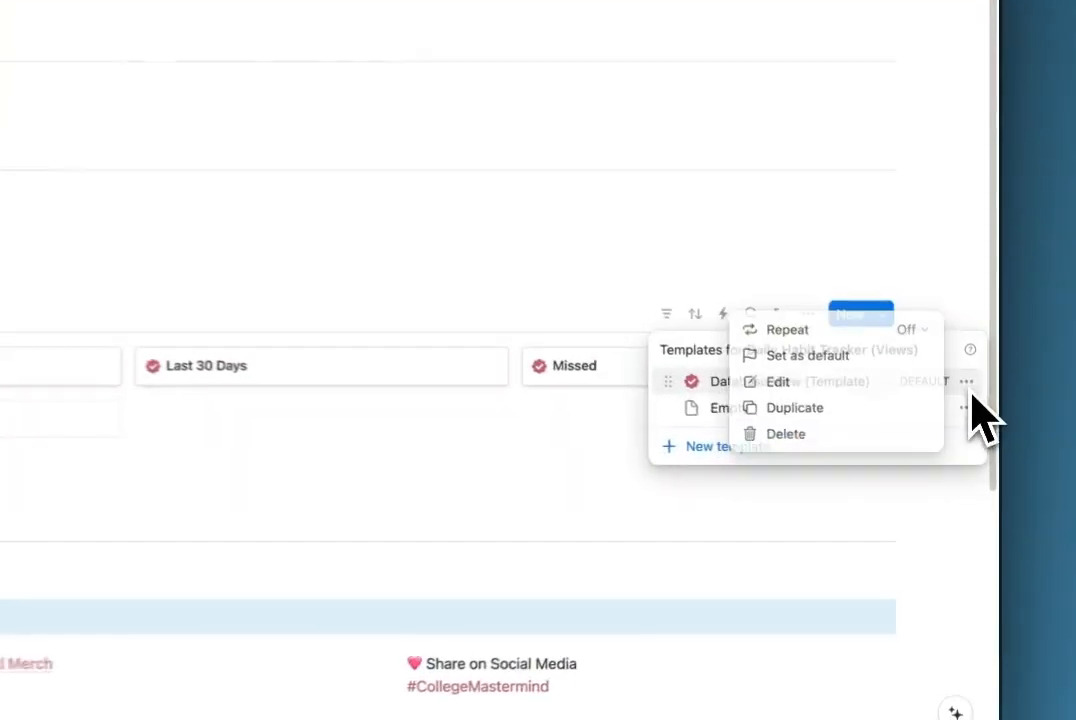
pyautogui.click(872, 412)
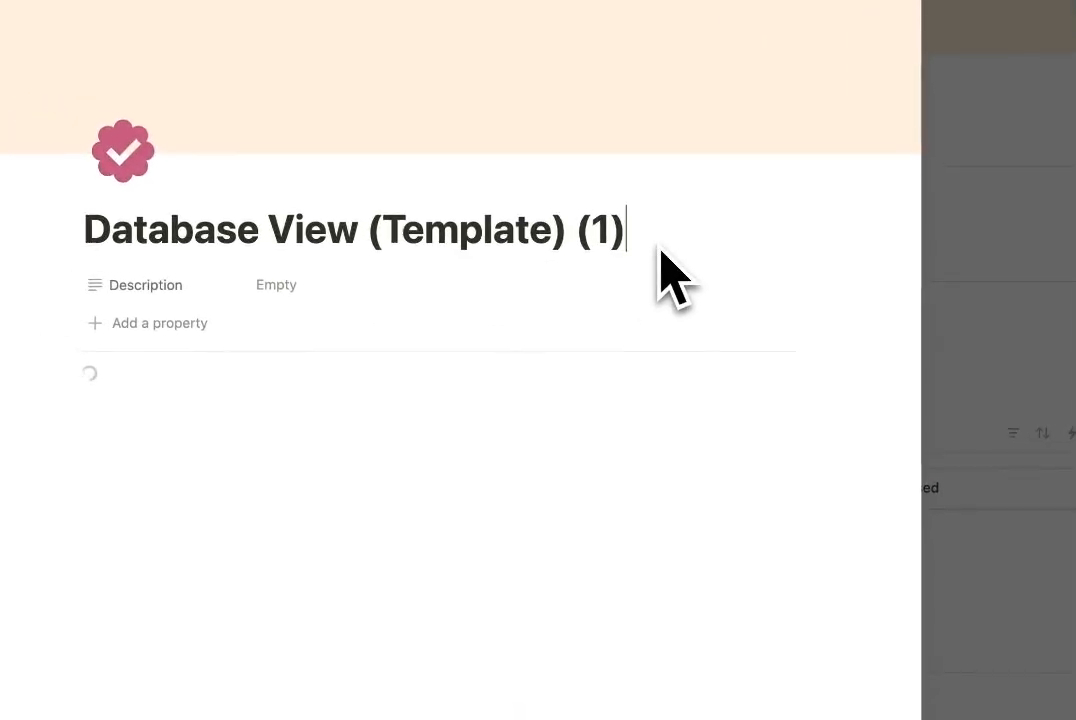
pyautogui.press('super+a')
pyautogui.write('Copy')
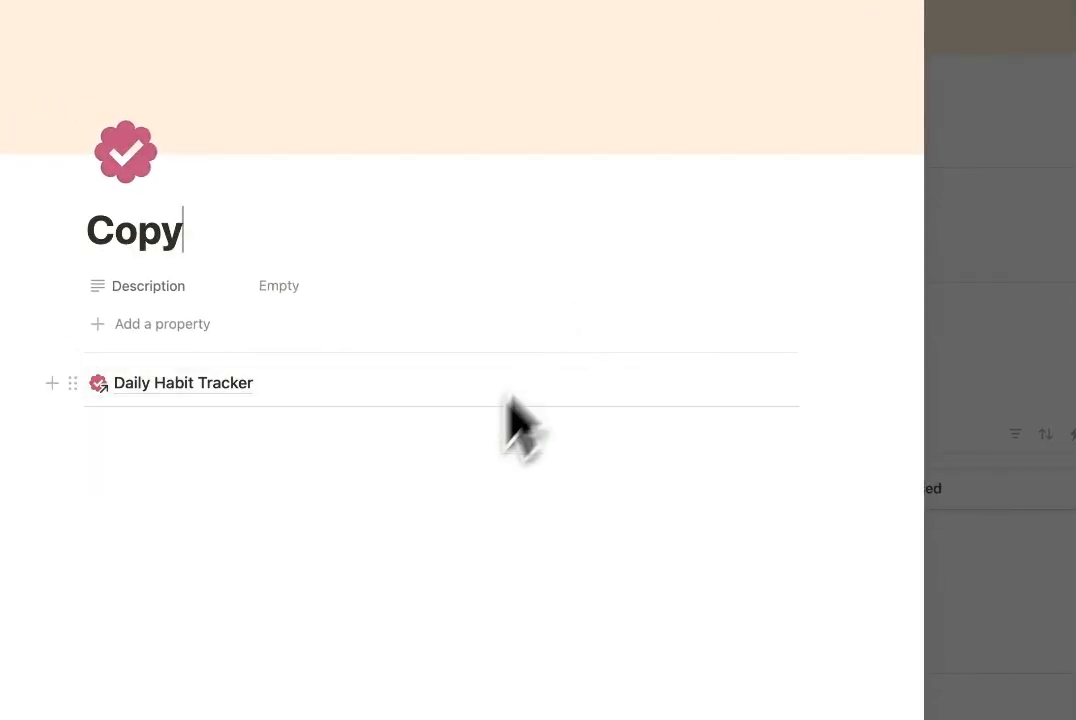
# Step: Add the body text "Write any additional details" to the Copy template and close it
pyautogui.click(455, 515)
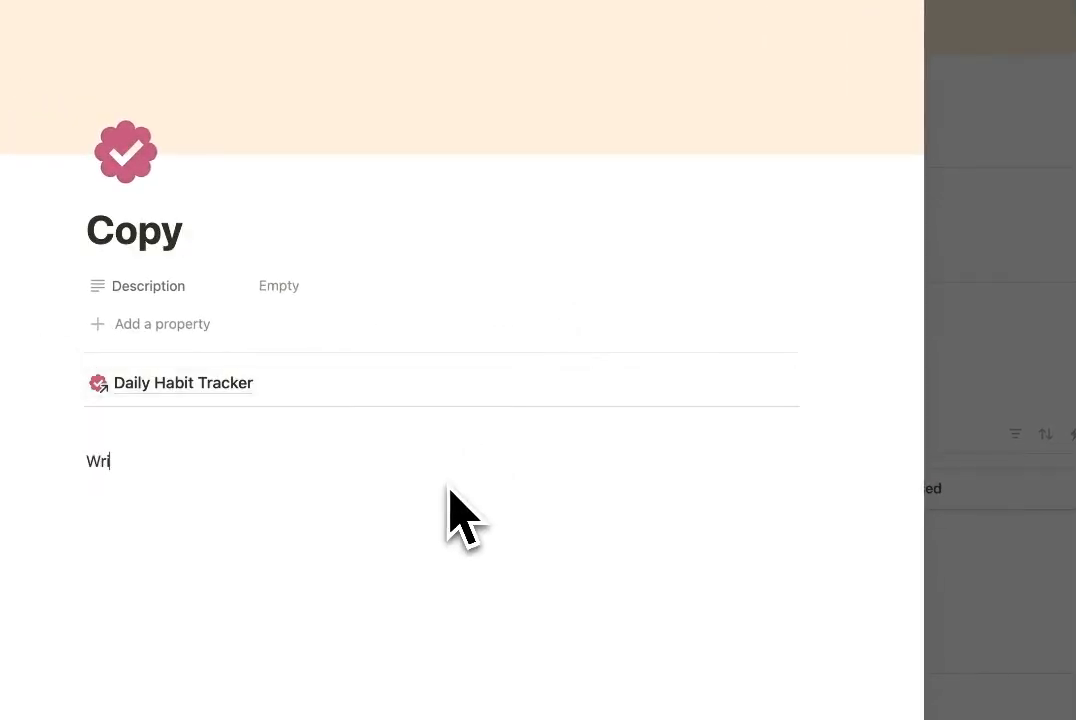
pyautogui.write('Write any additional')
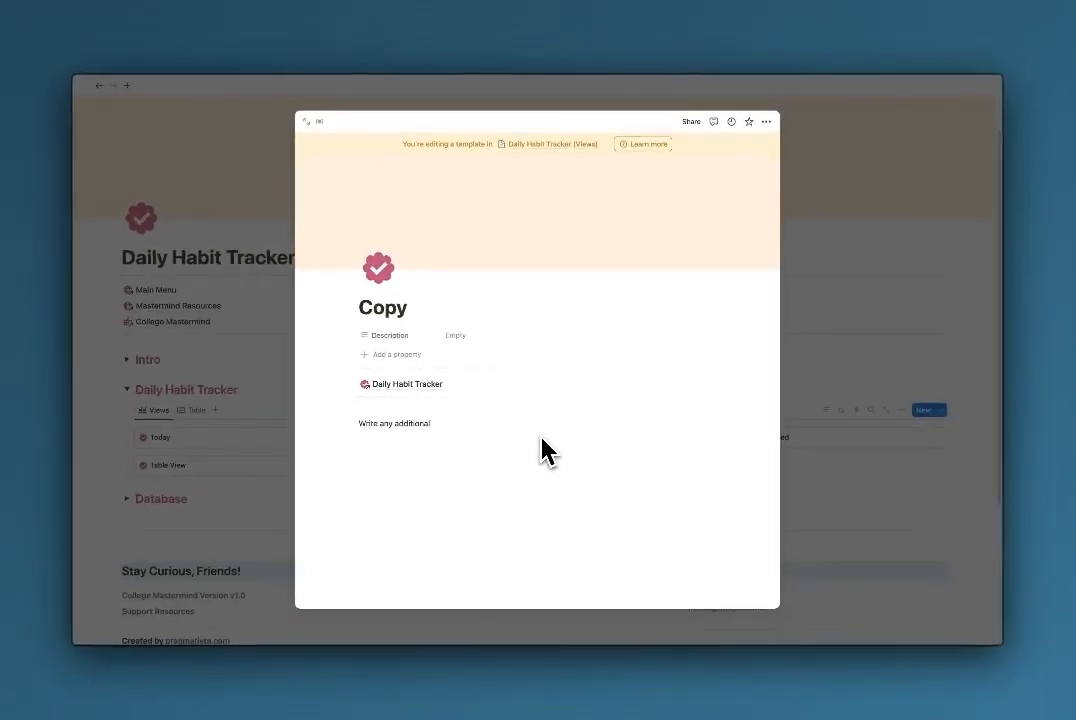
pyautogui.write(' details')
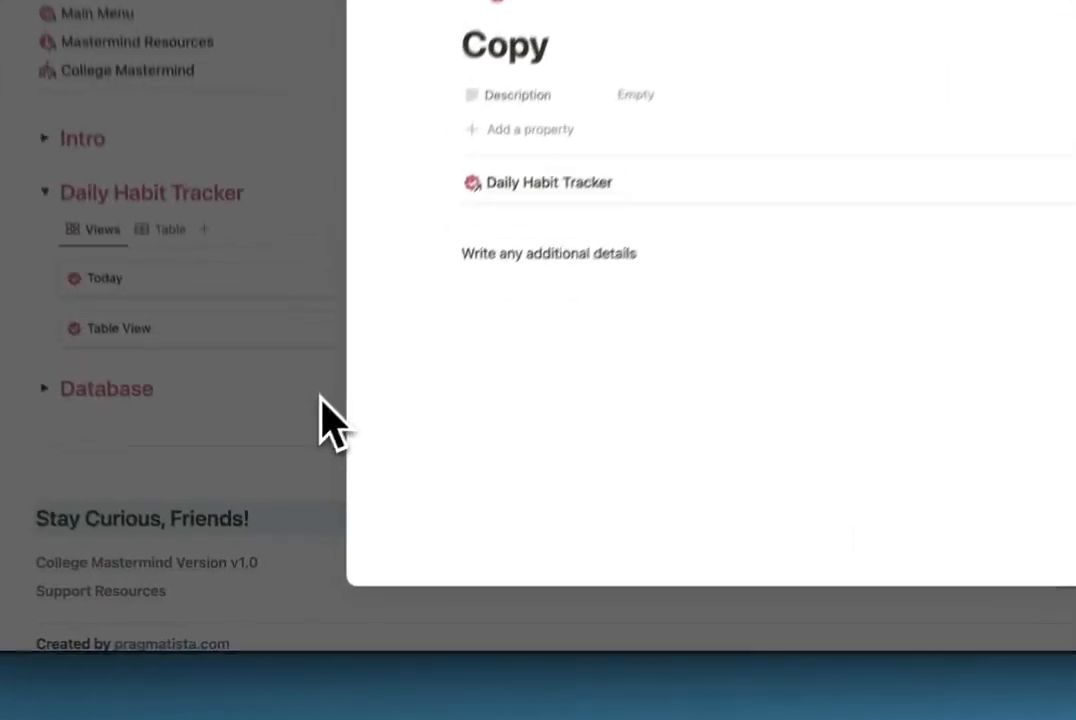
pyautogui.click(282, 503)
# Step: Set the Copy template of Daily Habit Tracker (Views) to repeat daily, every 1 day, created at 5:00 AM, and save the schedule
pyautogui.click(939, 410)
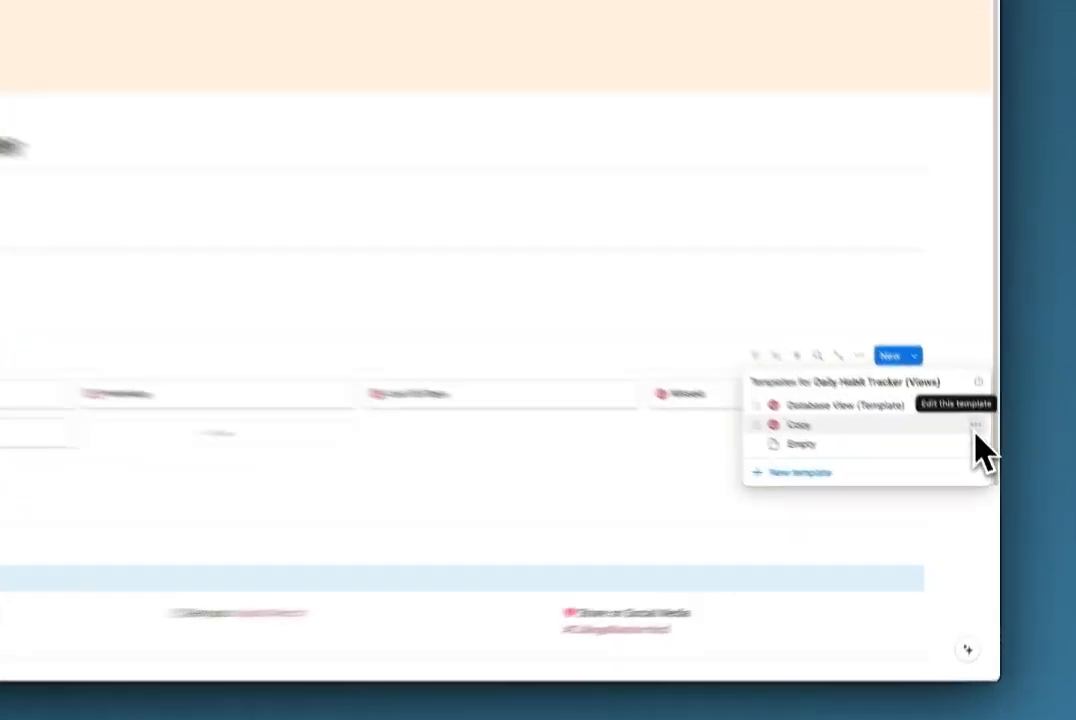
pyautogui.click(983, 459)
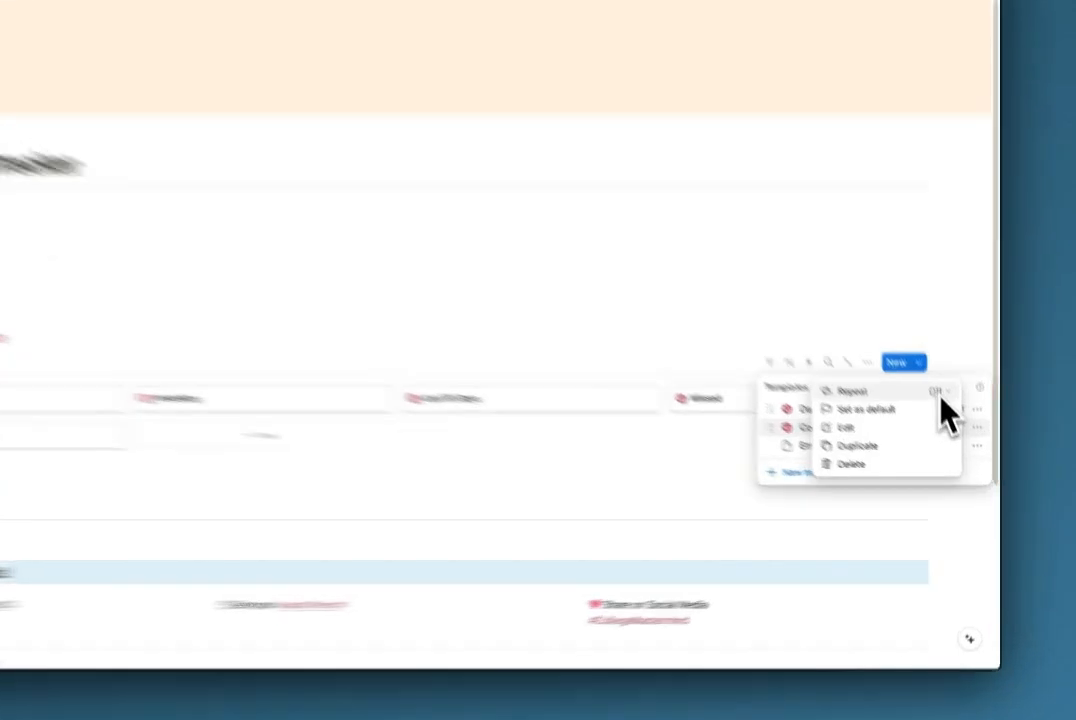
pyautogui.click(938, 392)
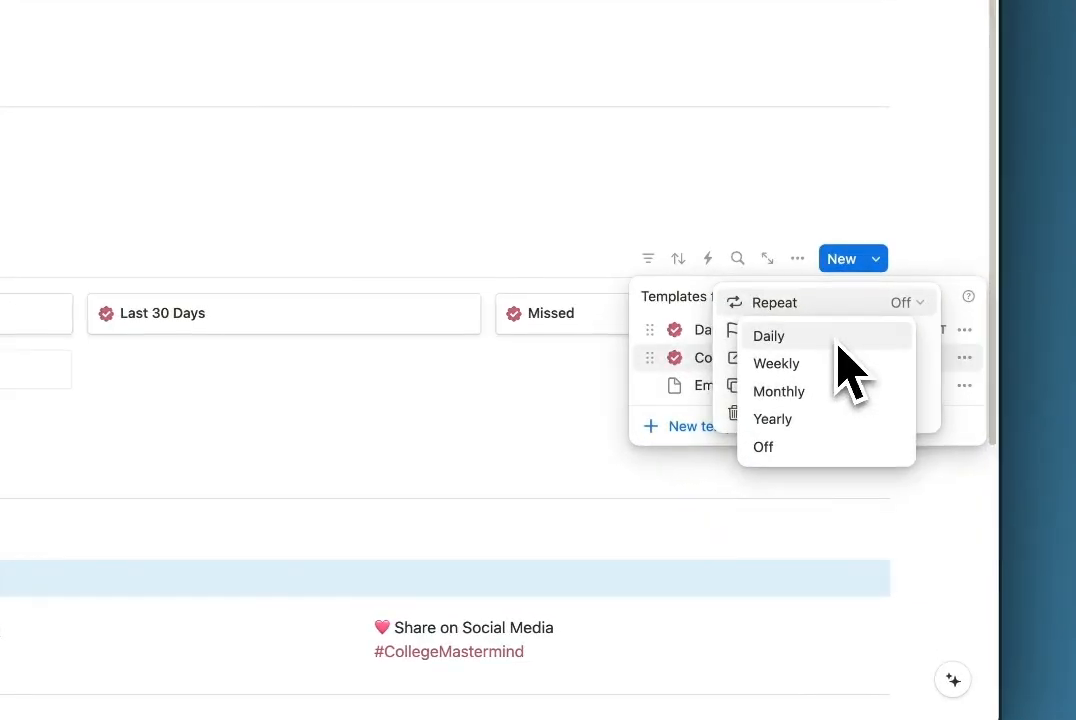
pyautogui.click(790, 344)
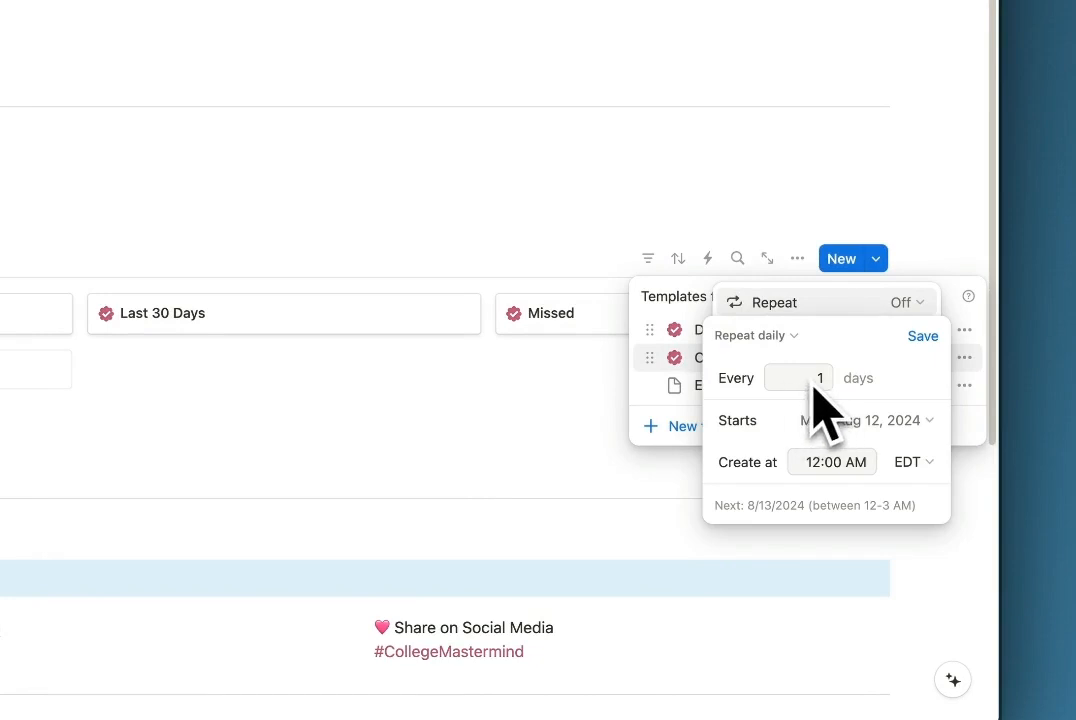
pyautogui.click(812, 388)
pyautogui.click(820, 469)
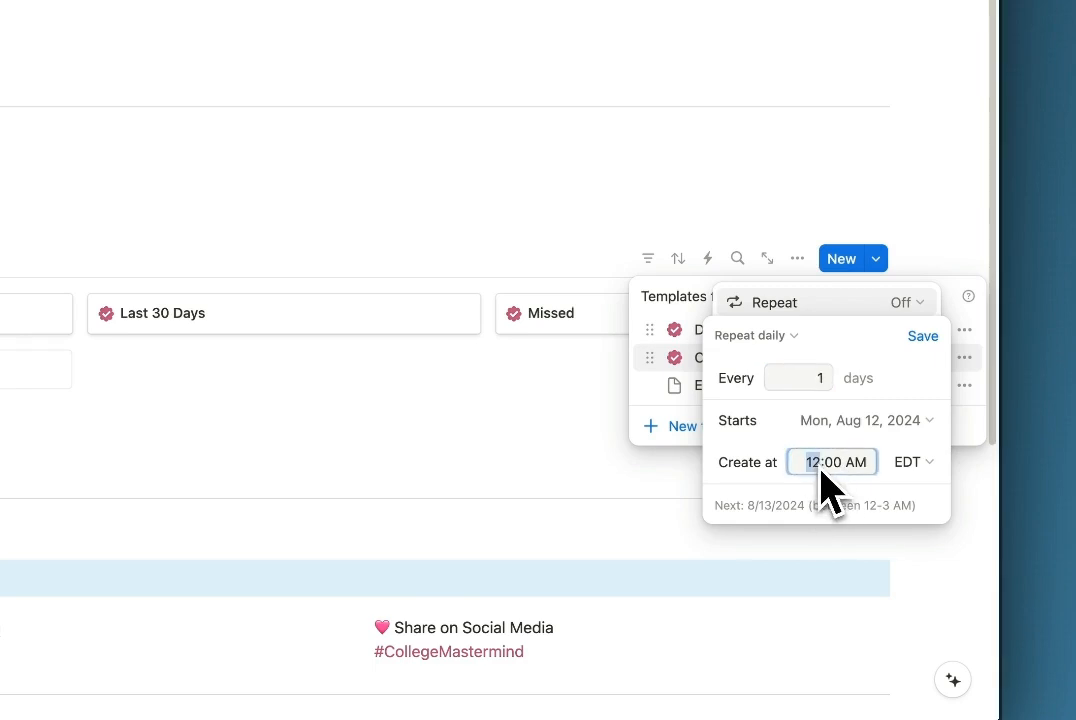
pyautogui.write('5')
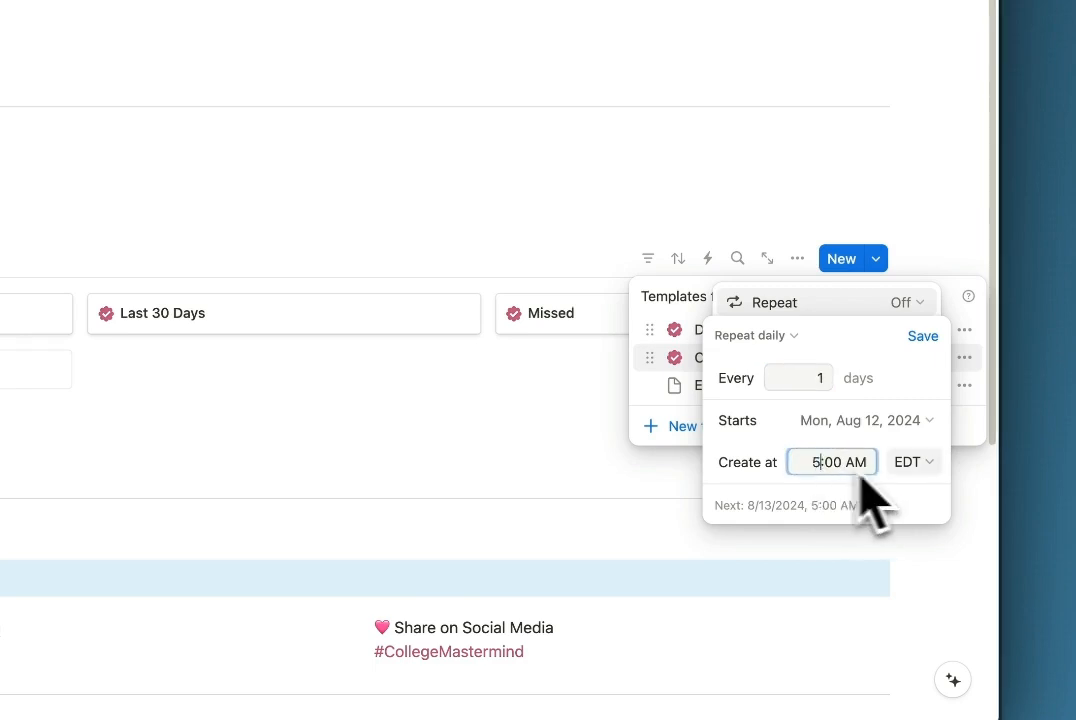
pyautogui.click(923, 336)
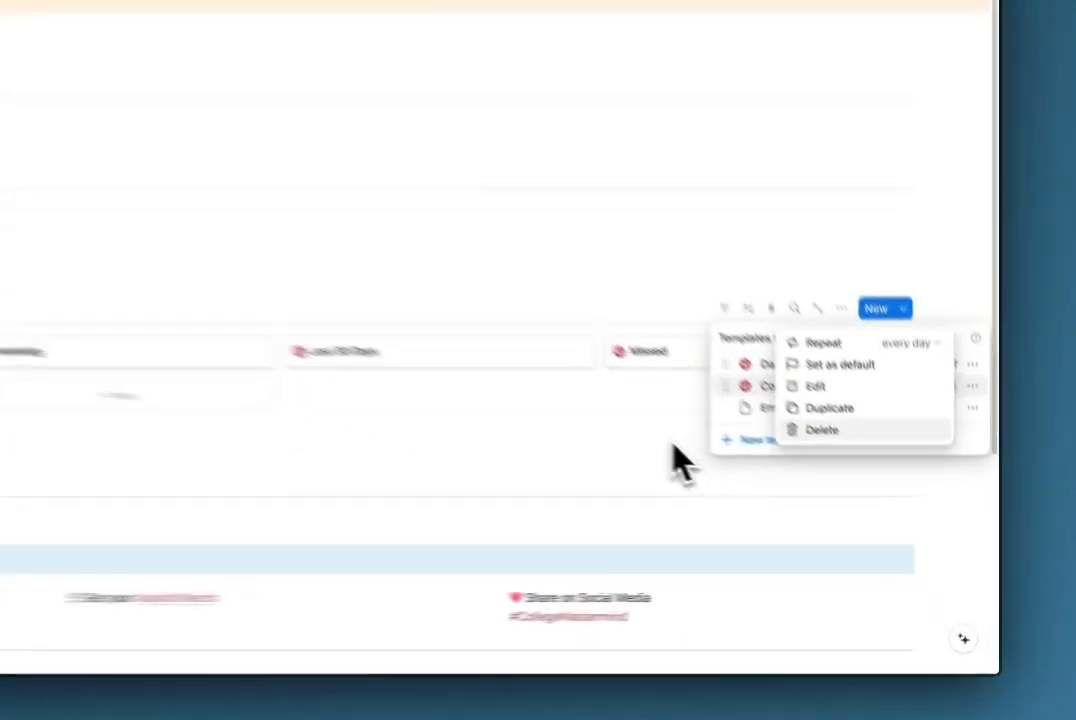
pyautogui.click(792, 499)
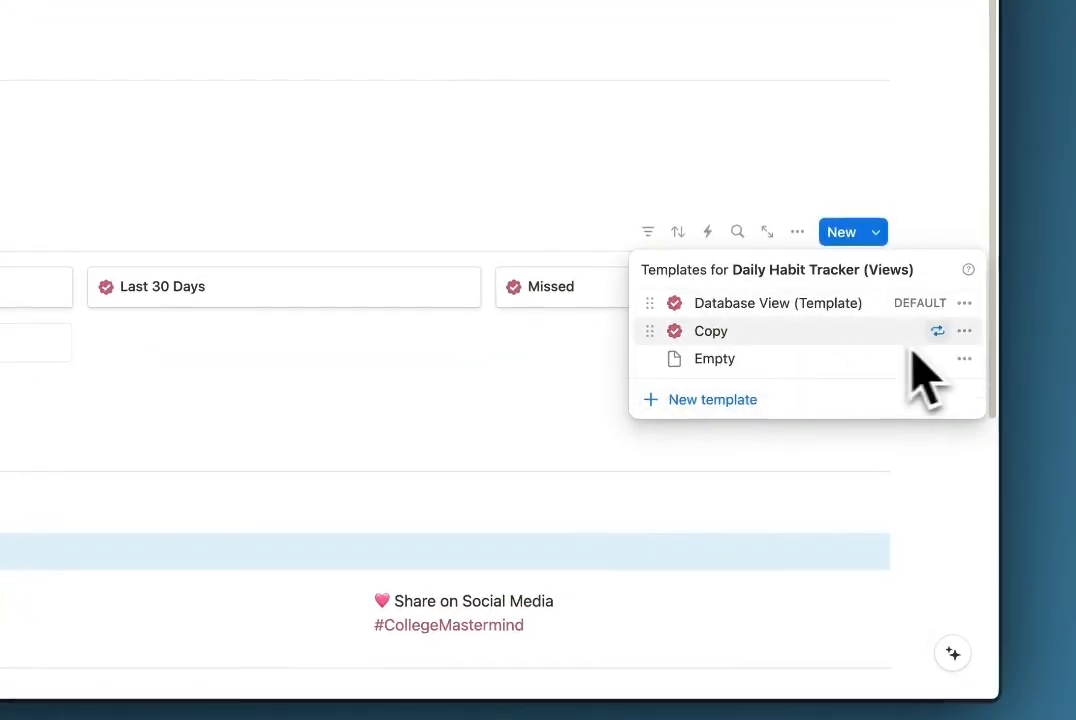